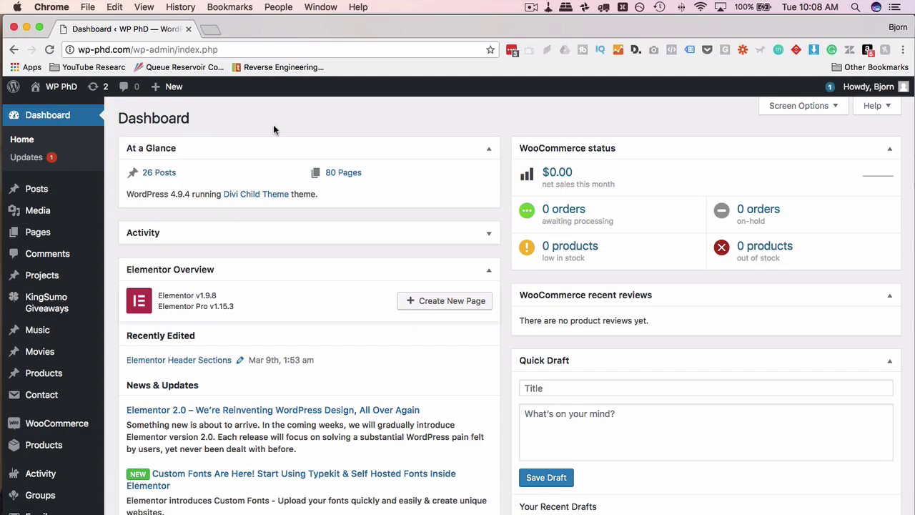
- Search the plugin directory for "wp fastest cache" to add a new plugin
scroll(273, 125, "down", 5)
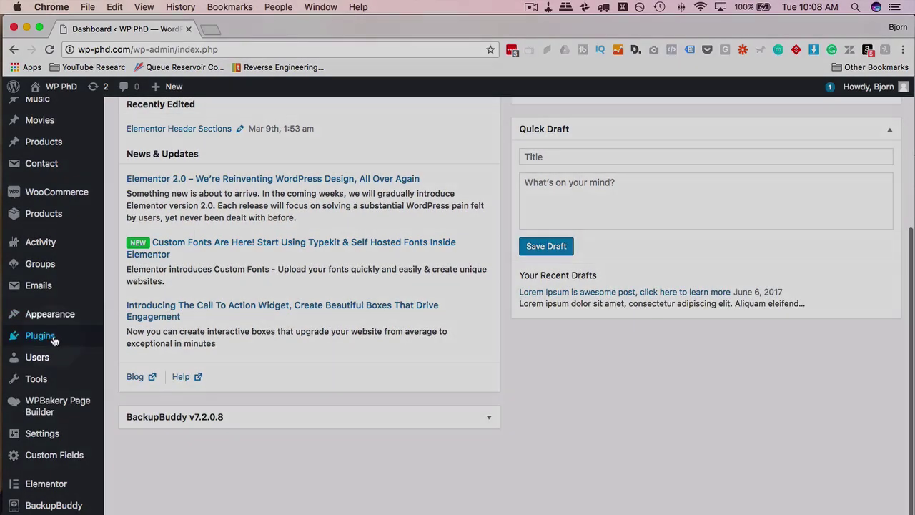
mouse_move(54, 341)
left_click(131, 351)
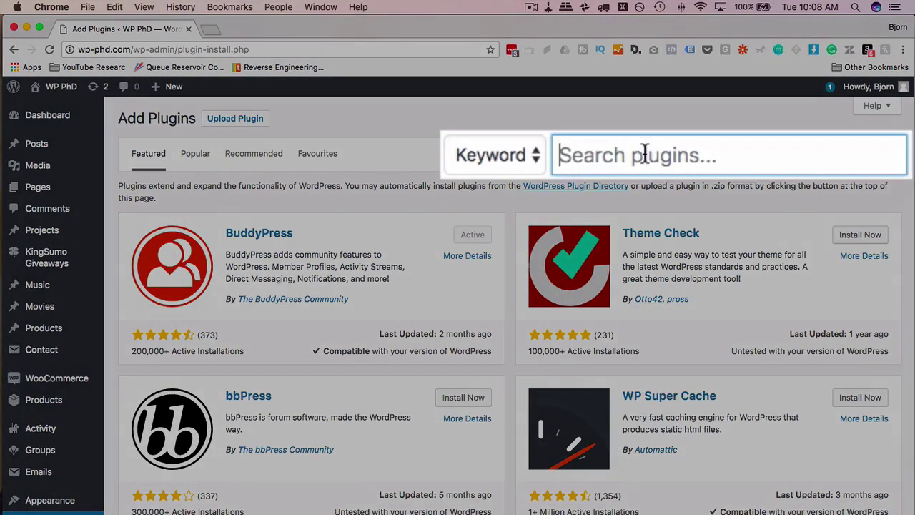
type("wp fastest ")
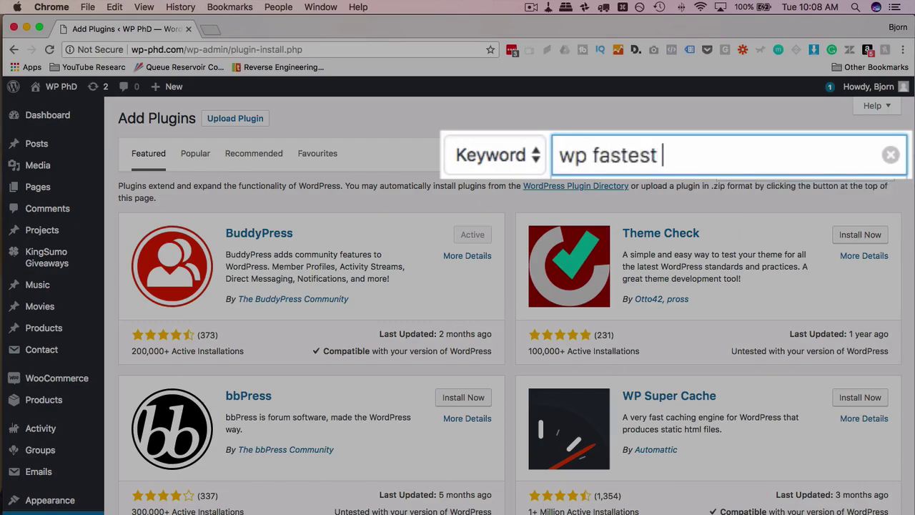
type("cach")
key("BackSpace")
type("ache")
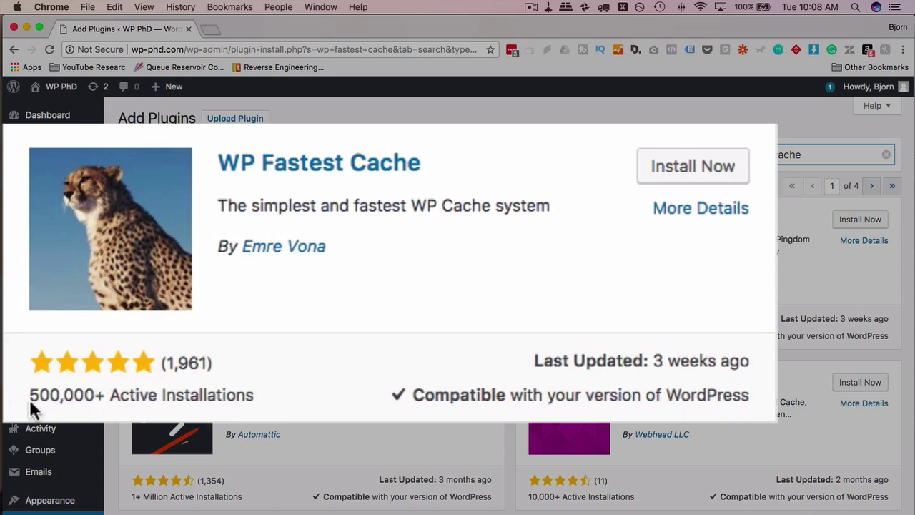
- Install and activate the WP Fastest Cache plugin, and open its options page
scroll(272, 386, "down", 2)
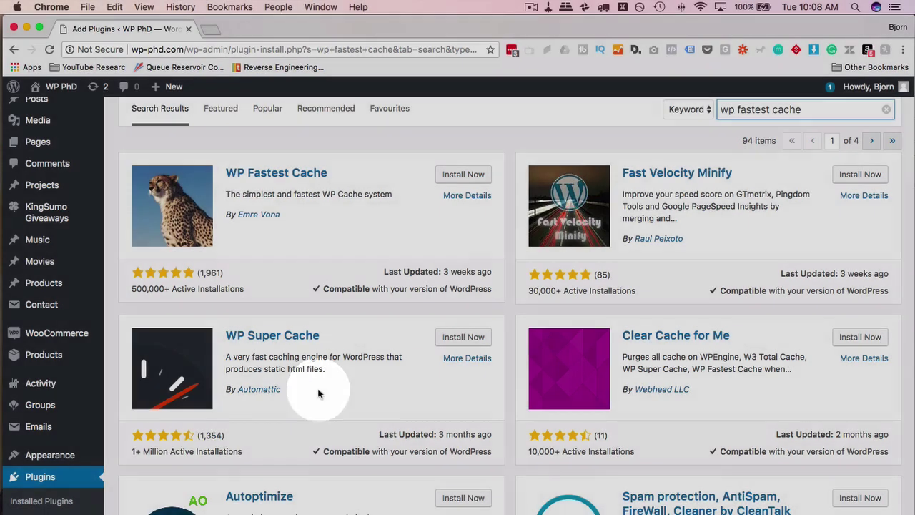
scroll(285, 258, "up", 1)
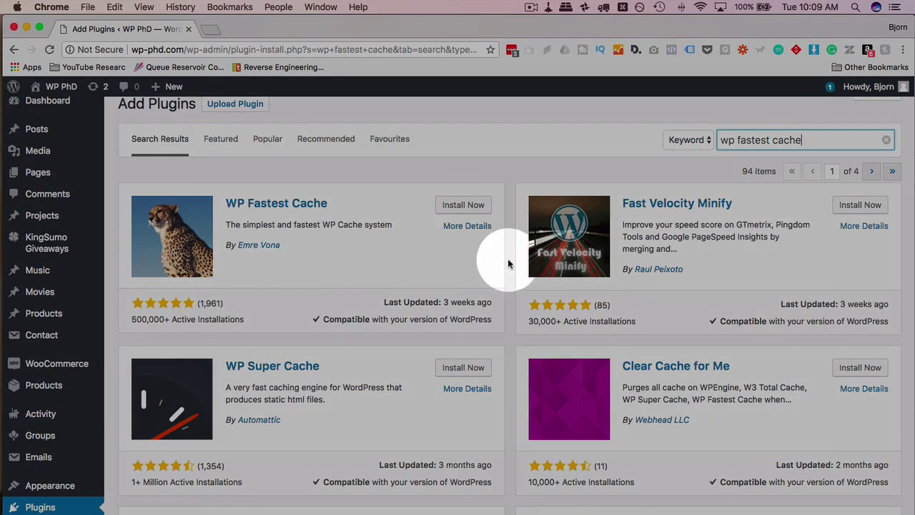
left_click(463, 205)
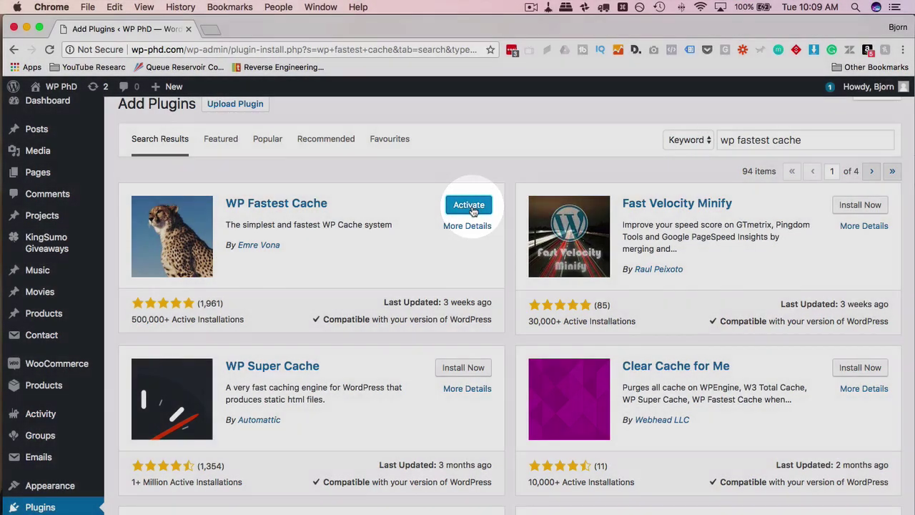
left_click(469, 205)
scroll(57, 286, "down", 10)
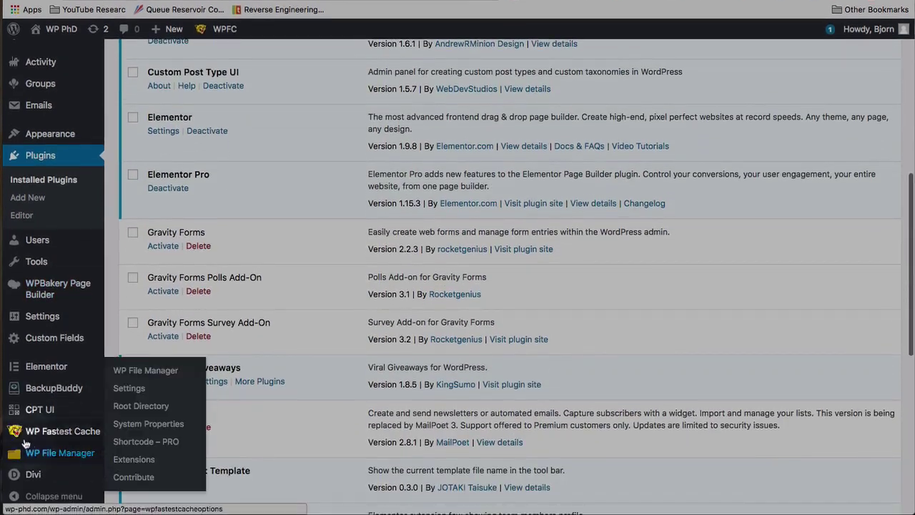
left_click(79, 433)
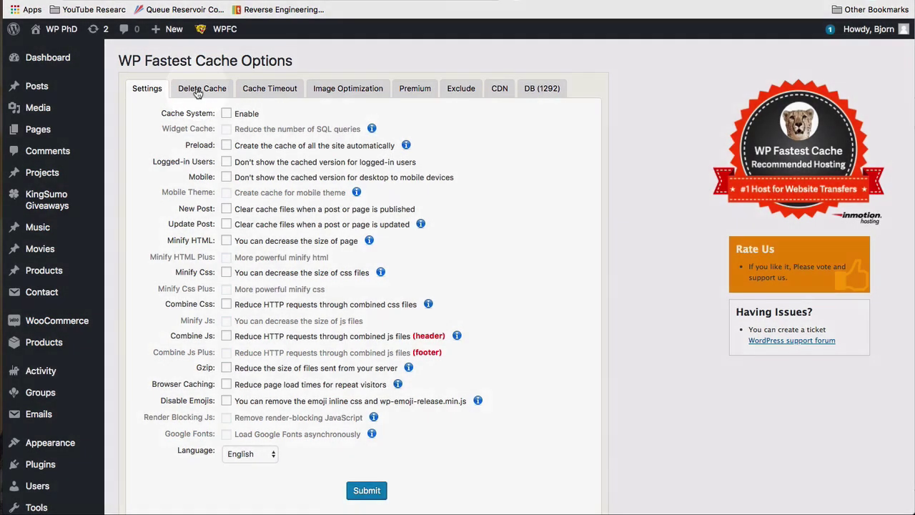
- Review the plugin's Delete Cache, Cache Timeout, Image Optimization, Premium, Exclude, CDN and DB options
left_click(200, 89)
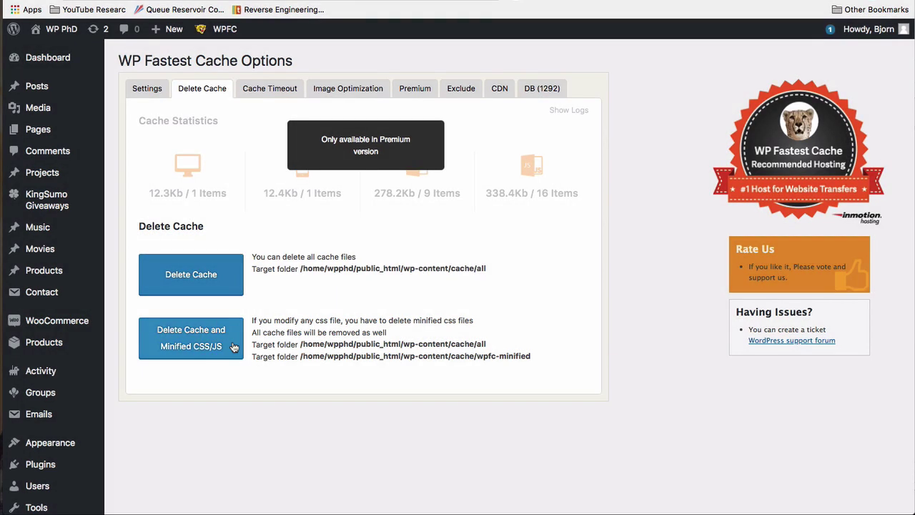
left_click(261, 88)
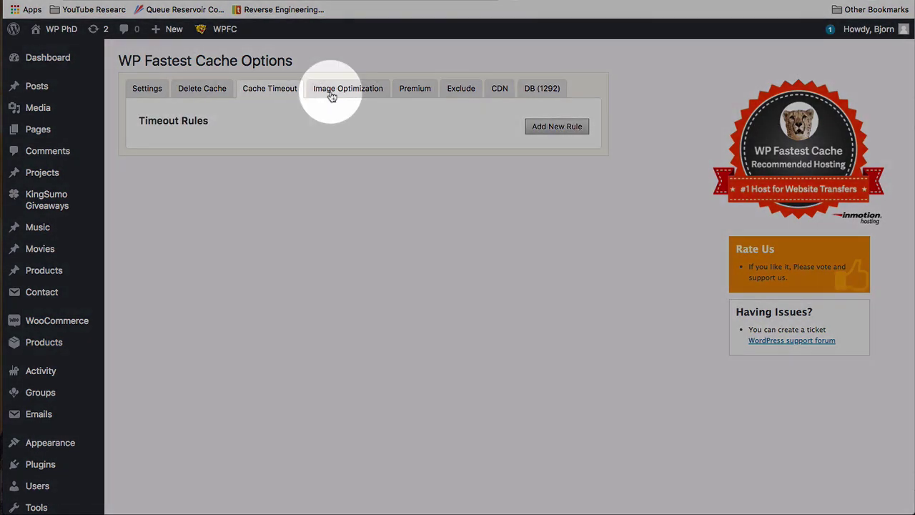
left_click(331, 93)
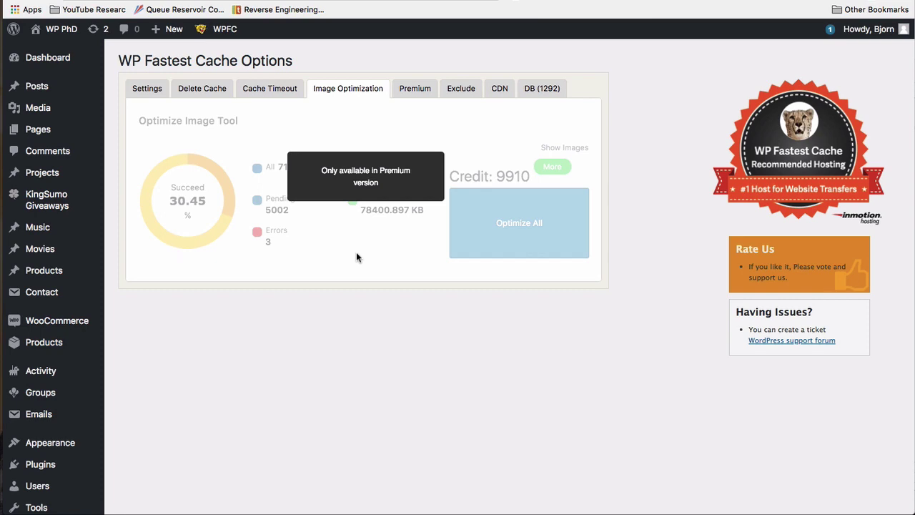
left_click(414, 89)
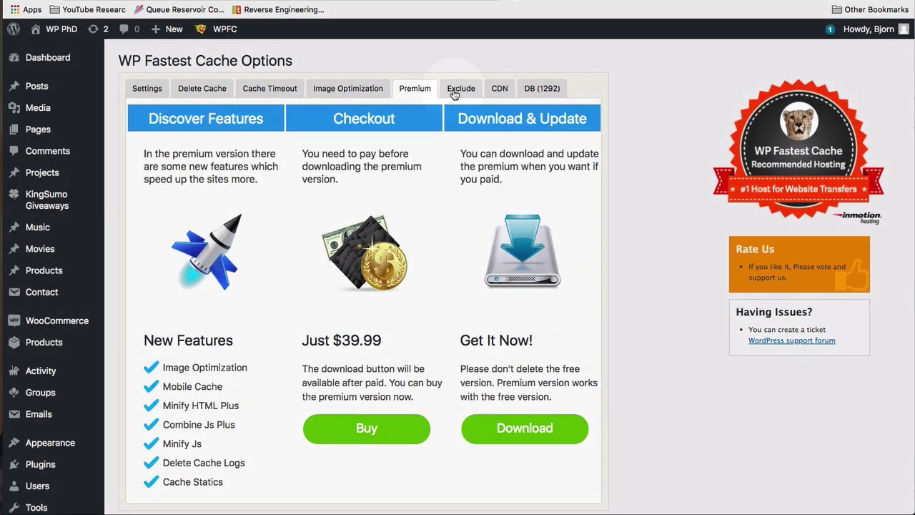
left_click(453, 92)
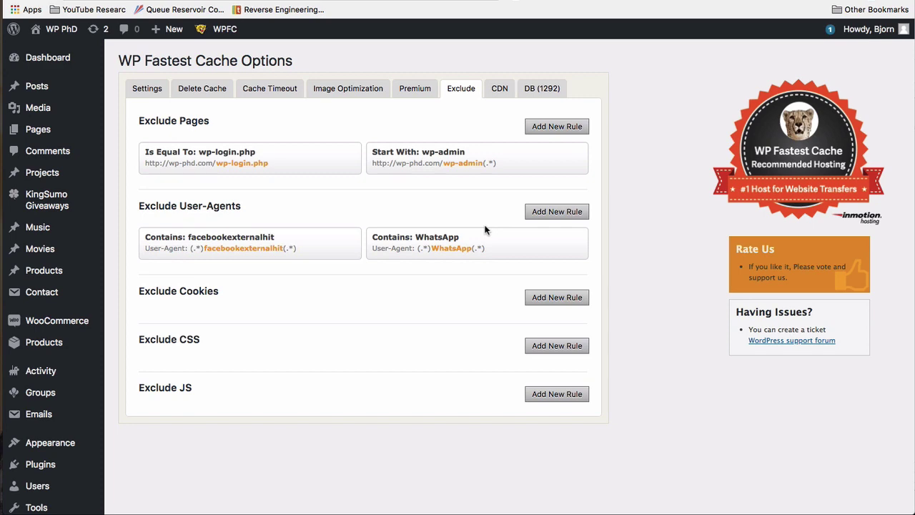
left_click(499, 88)
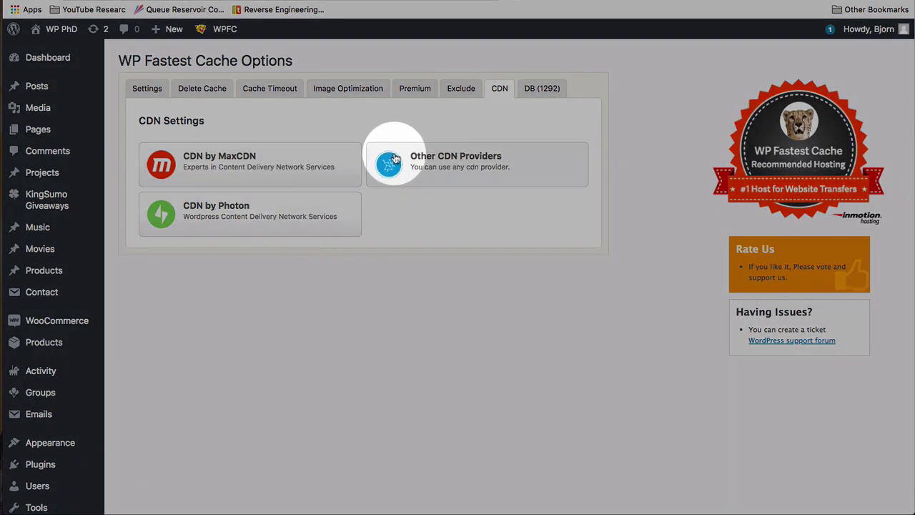
left_click(540, 92)
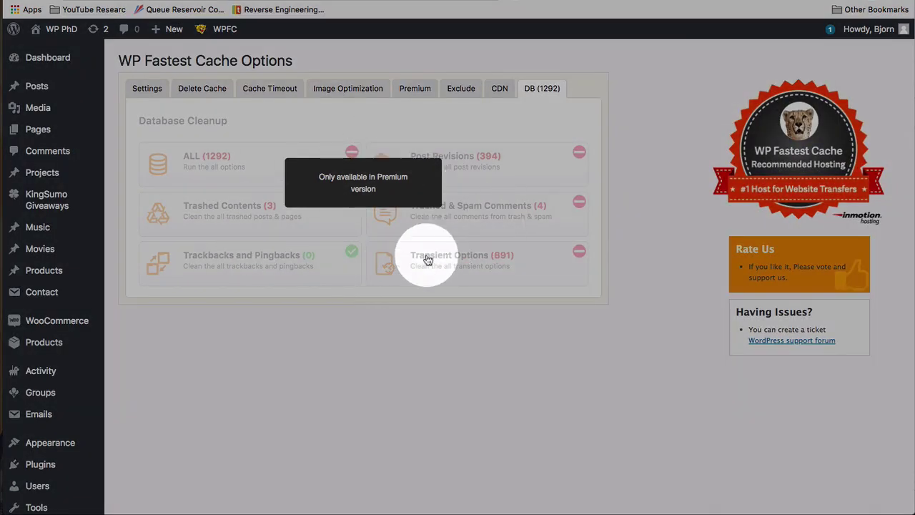
- Enable the cache system and preloading for the homepage, categories, tags, attachments, pages and posts in the plugin settings
left_click(145, 88)
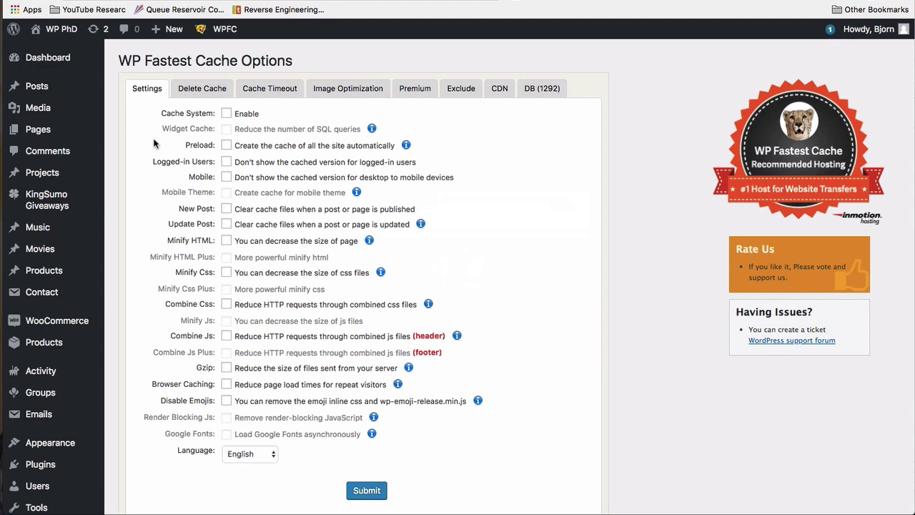
left_click(227, 114)
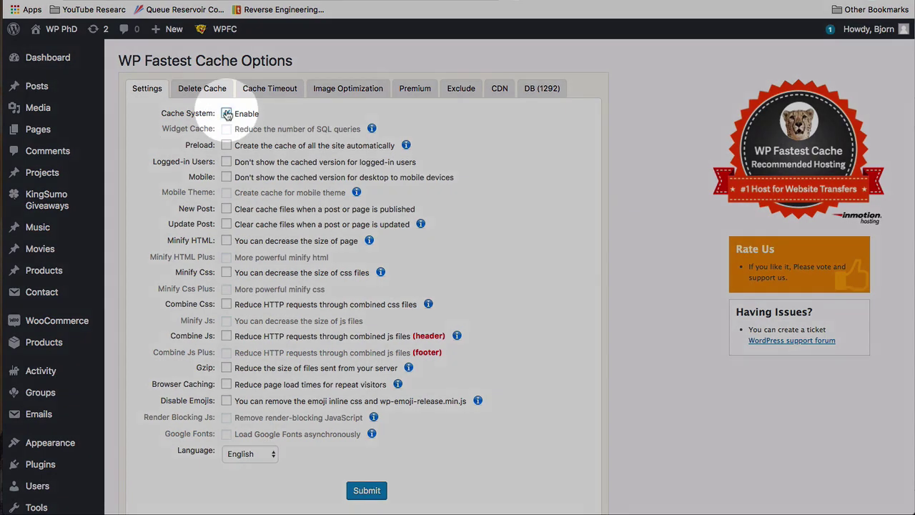
scroll(236, 121, "down", 1)
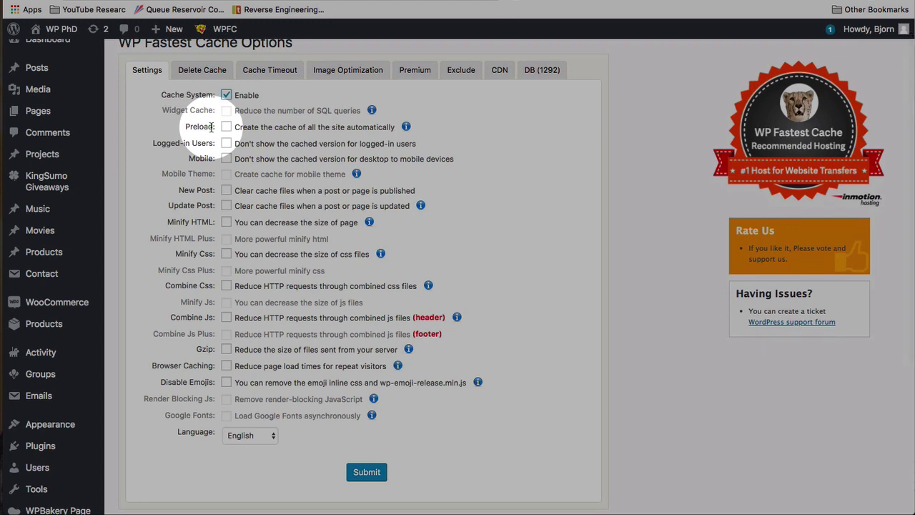
left_click(226, 127)
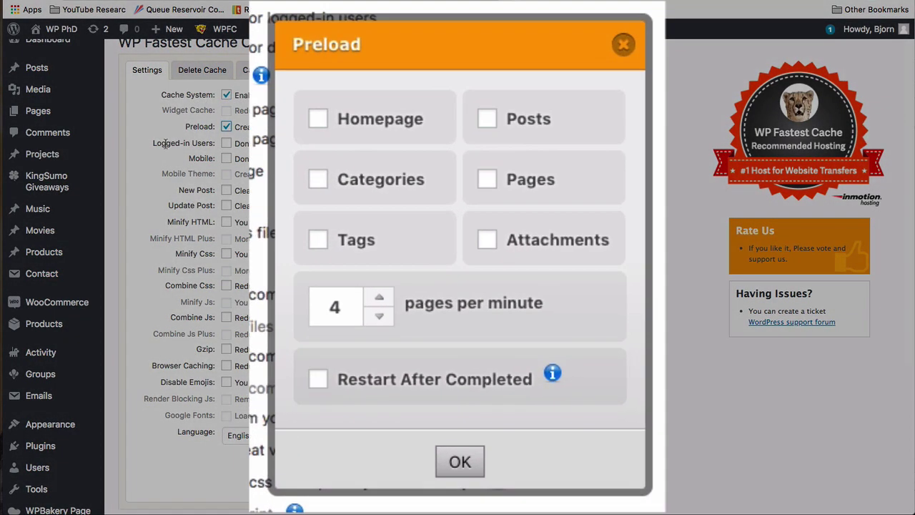
left_click(320, 119)
left_click(318, 179)
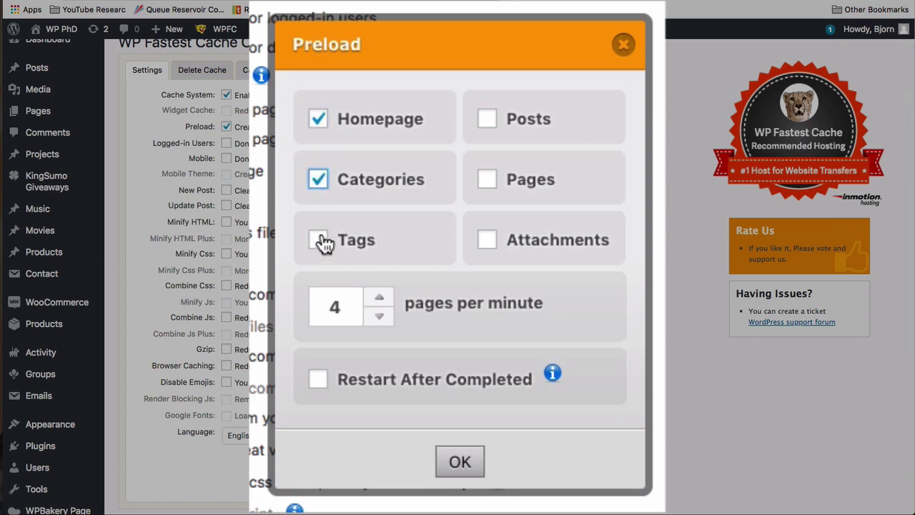
left_click(318, 240)
left_click(487, 239)
left_click(486, 180)
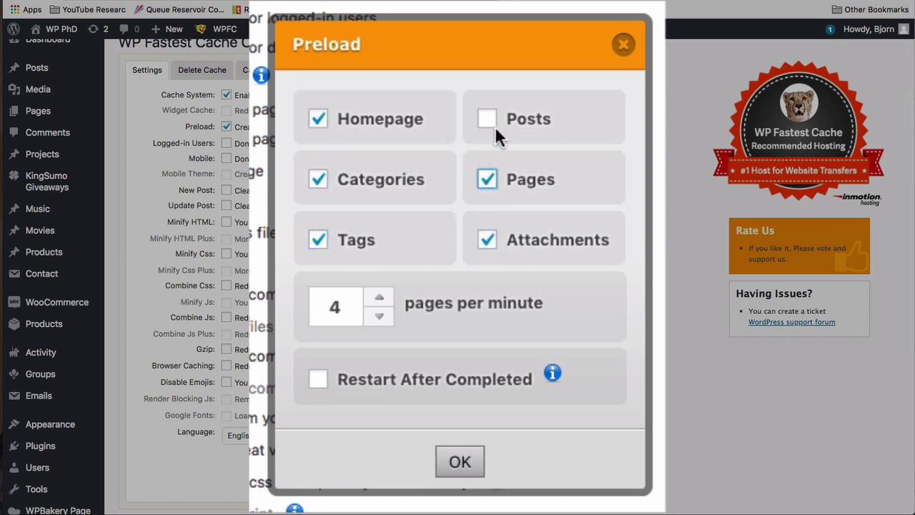
left_click(488, 119)
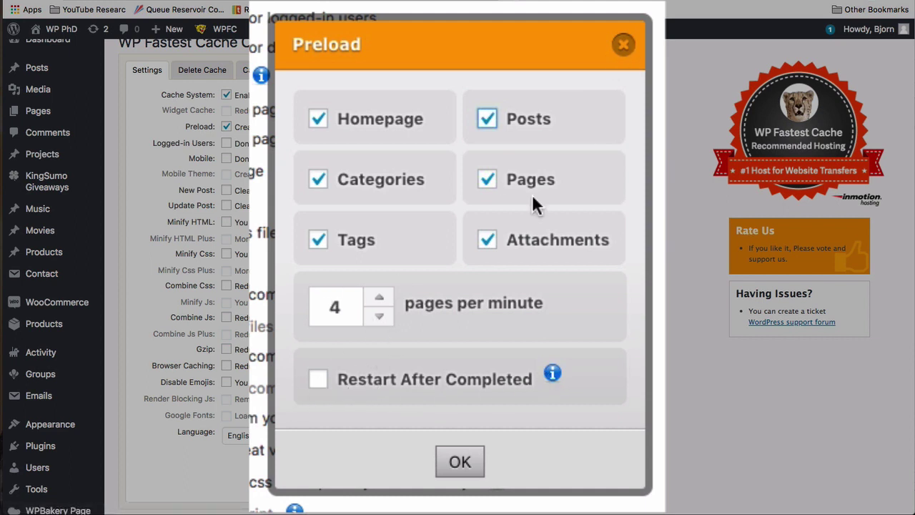
left_click(445, 466)
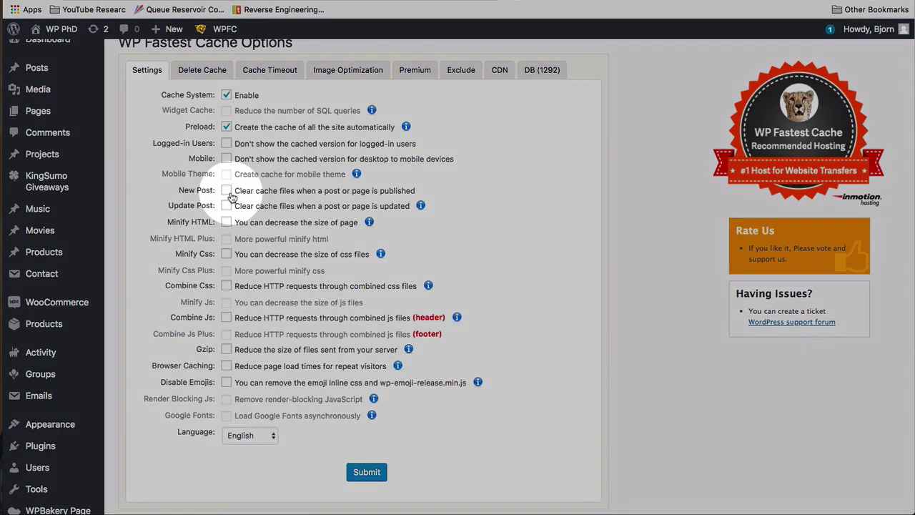
- Enable New Post and Update Post cache clearing, using Clear All Cache for both
left_click(228, 192)
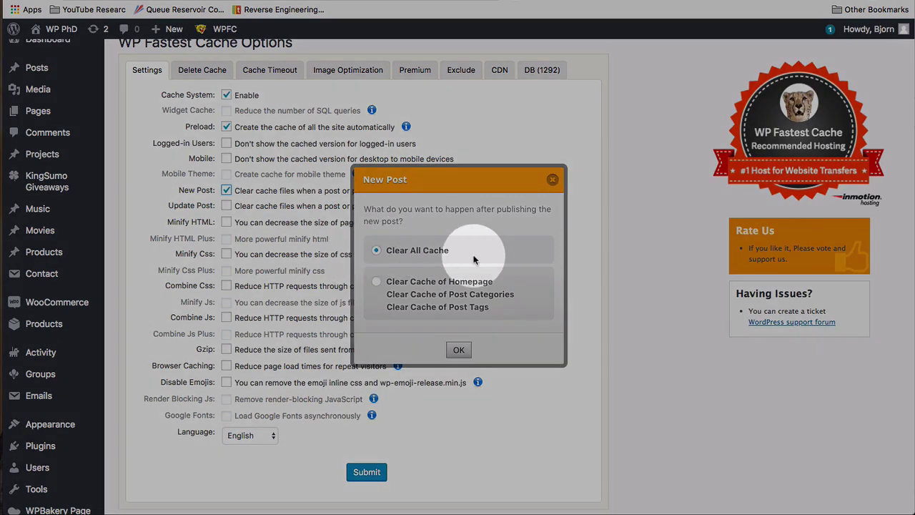
left_click(458, 349)
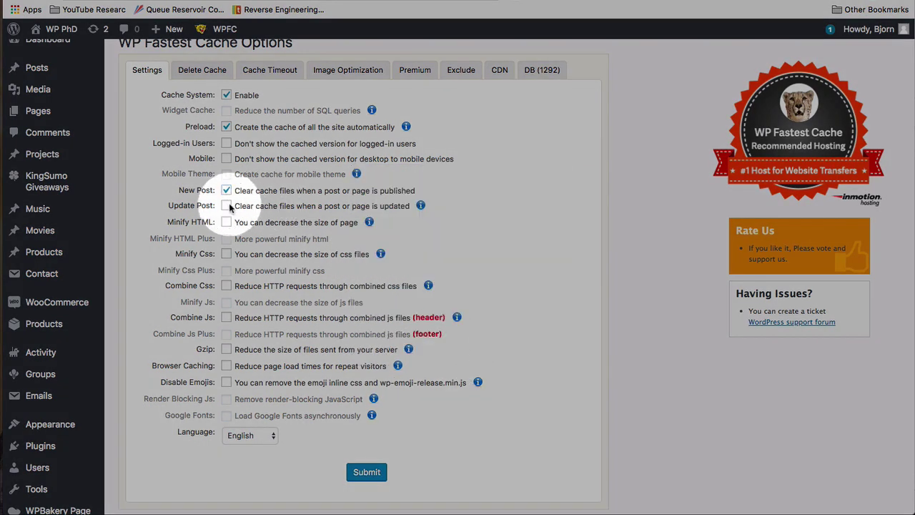
left_click(226, 205)
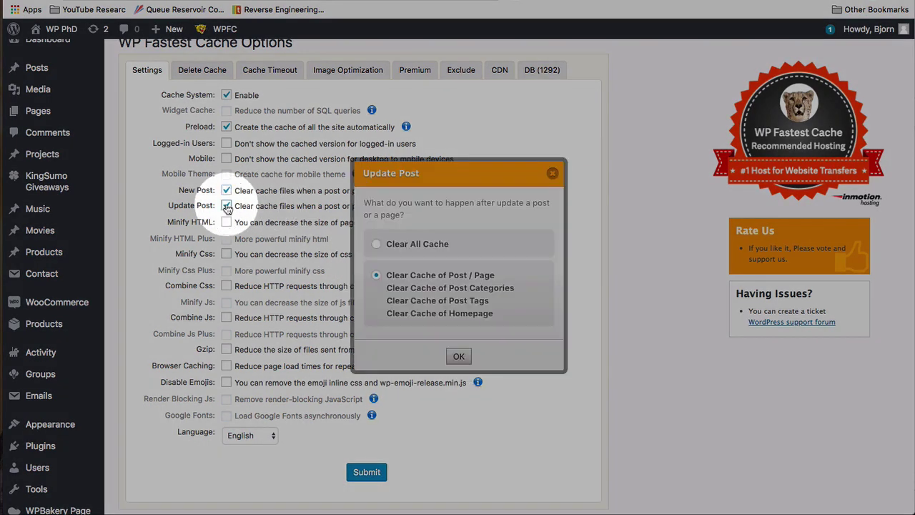
left_click(377, 244)
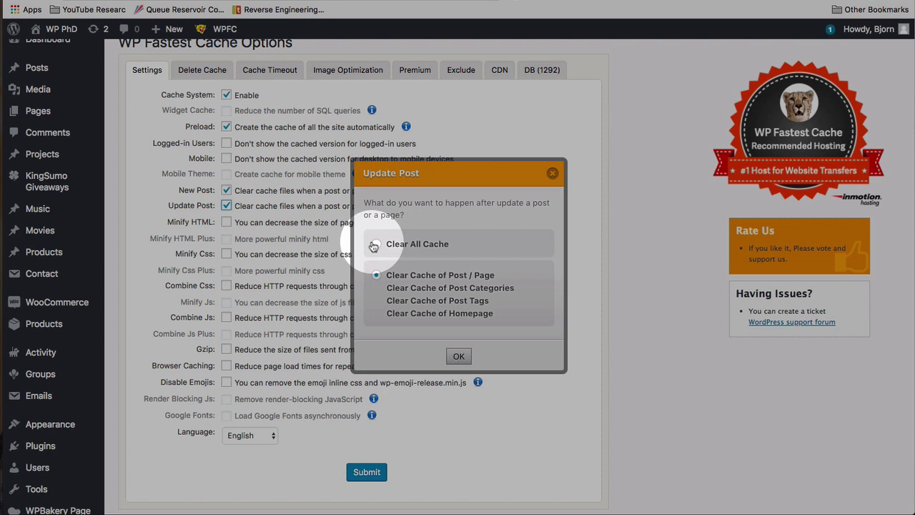
left_click(458, 354)
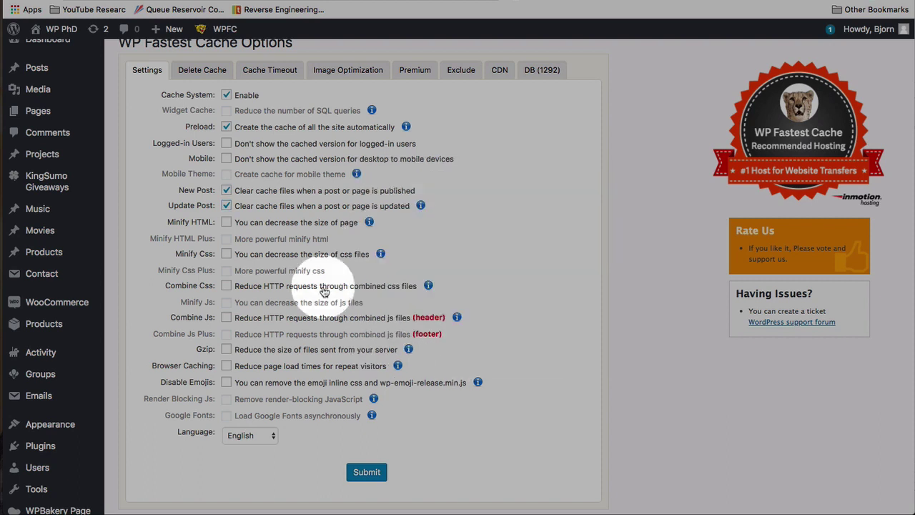
- Enable Minify HTML, Minify Css, Gzip, Browser Caching and Disable Emojis
left_click(226, 223)
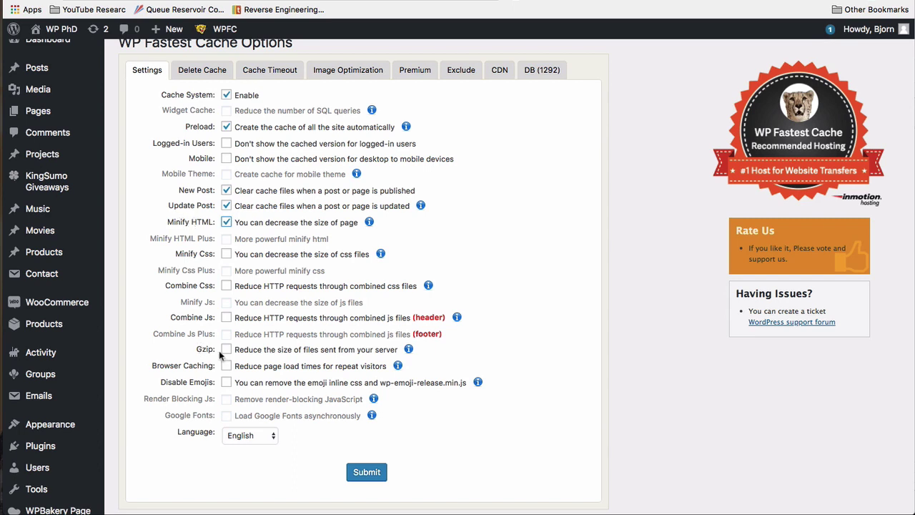
left_click(226, 256)
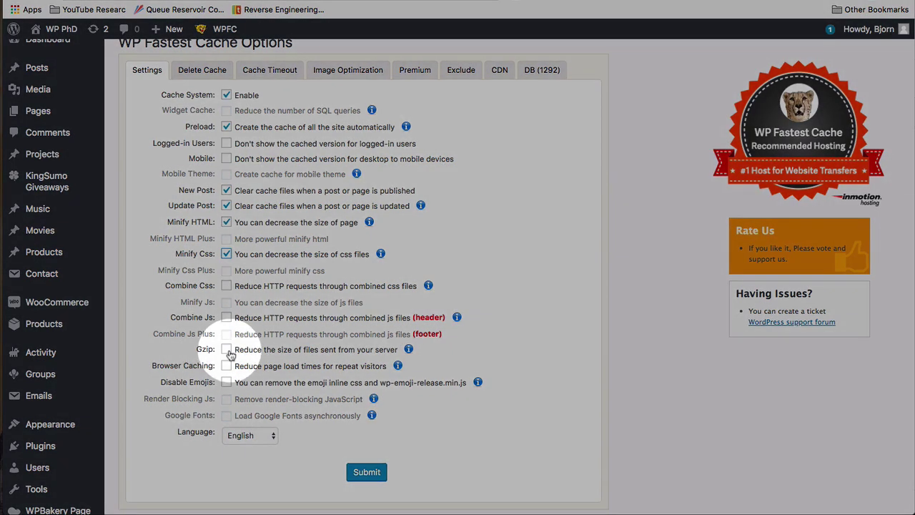
left_click(227, 350)
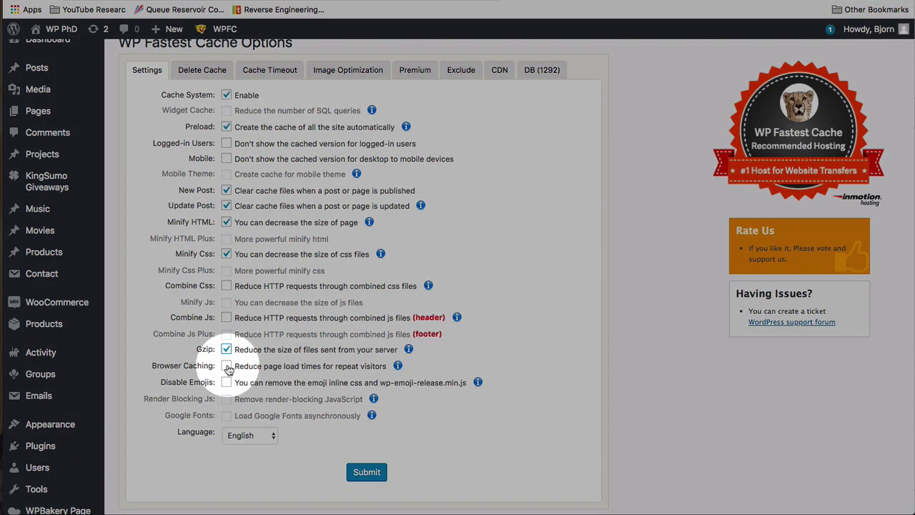
left_click(226, 366)
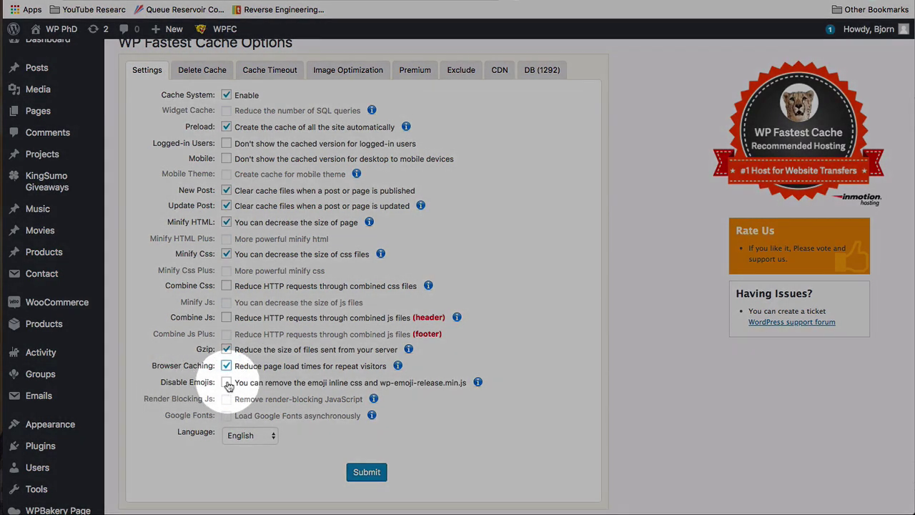
left_click(227, 383)
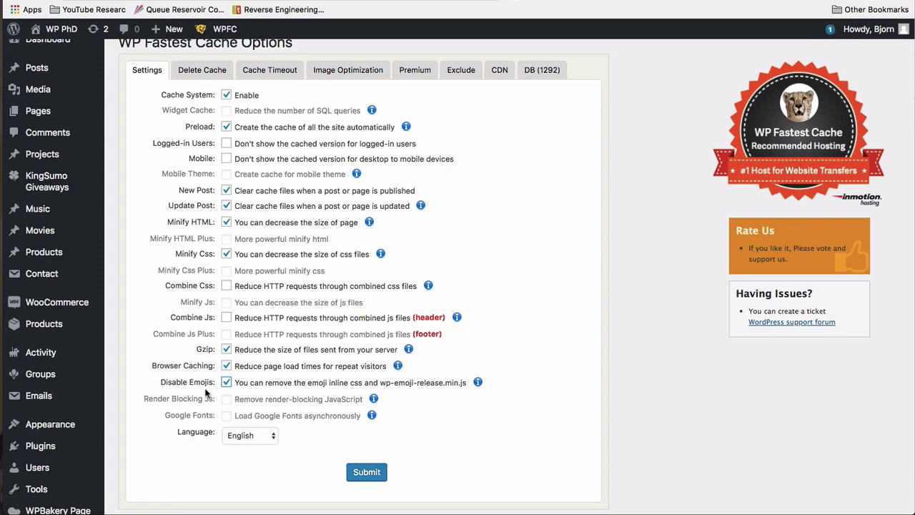
- Choose English as the plugin language and save the cache options
left_click(268, 439)
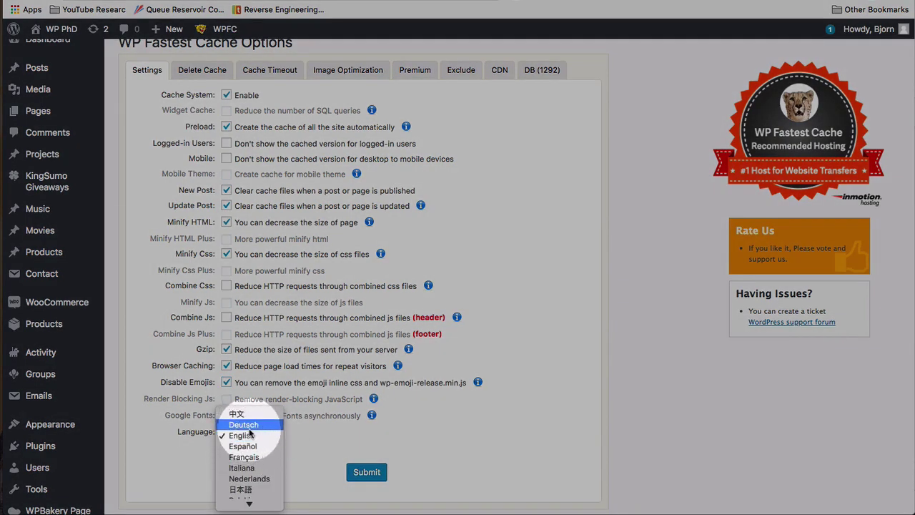
left_click(242, 435)
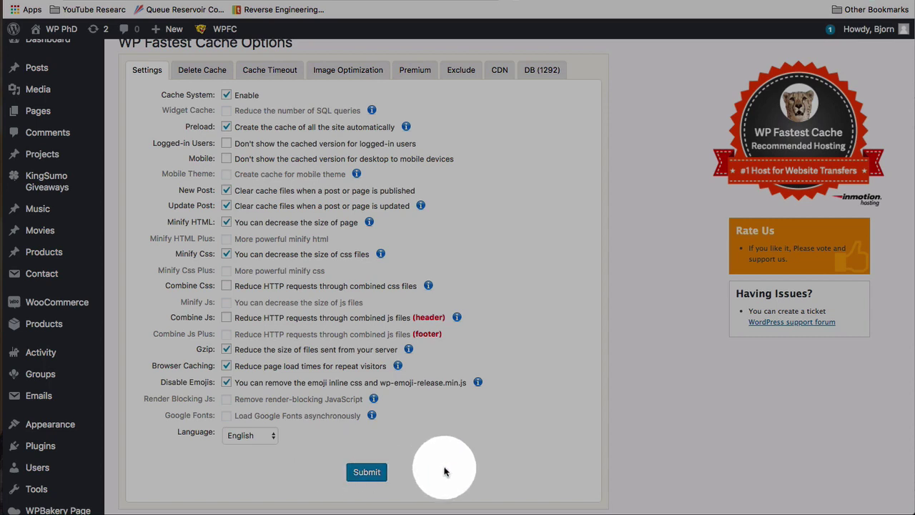
left_click(367, 472)
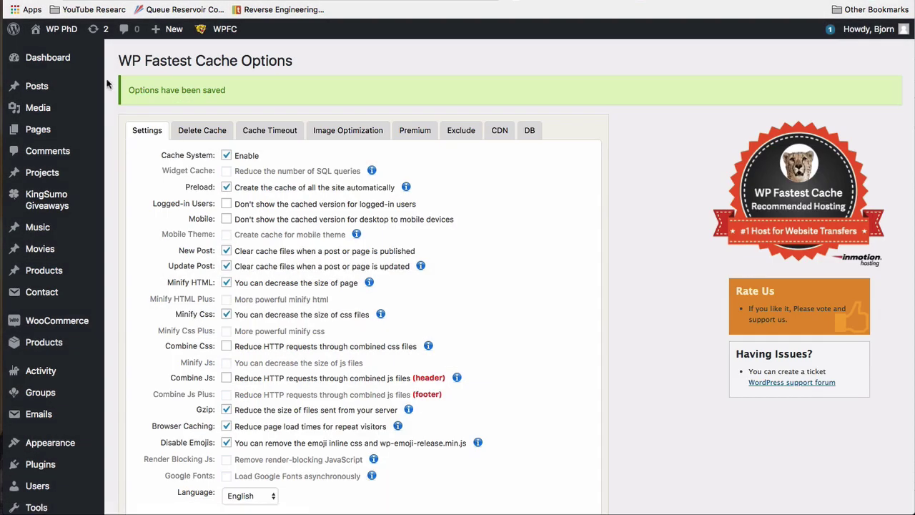
- Visit the live site and look through the posts on its Blog page
mouse_move(58, 29)
left_click(60, 51)
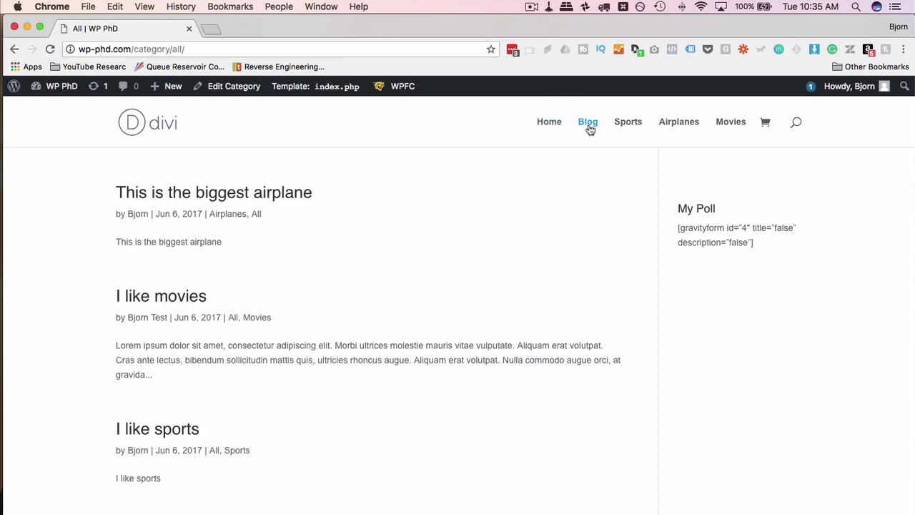
scroll(136, 388, "down", 5)
scroll(137, 388, "down", 1)
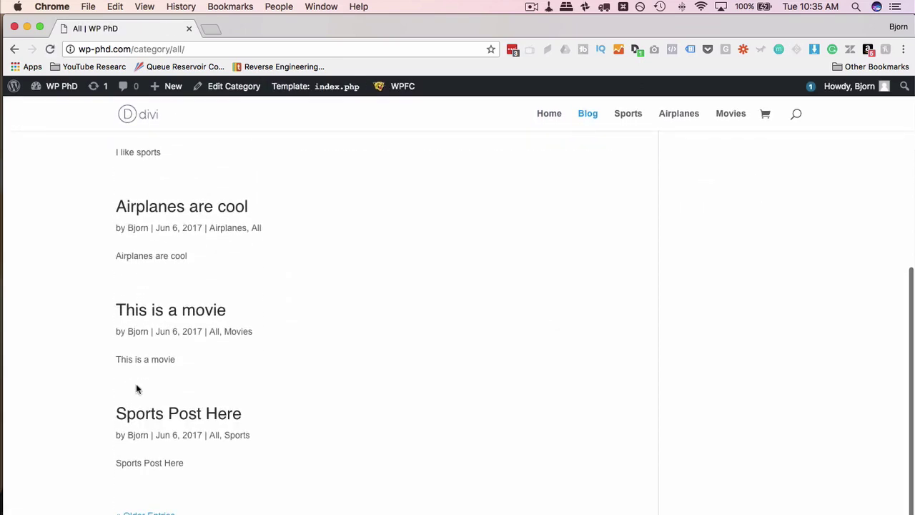